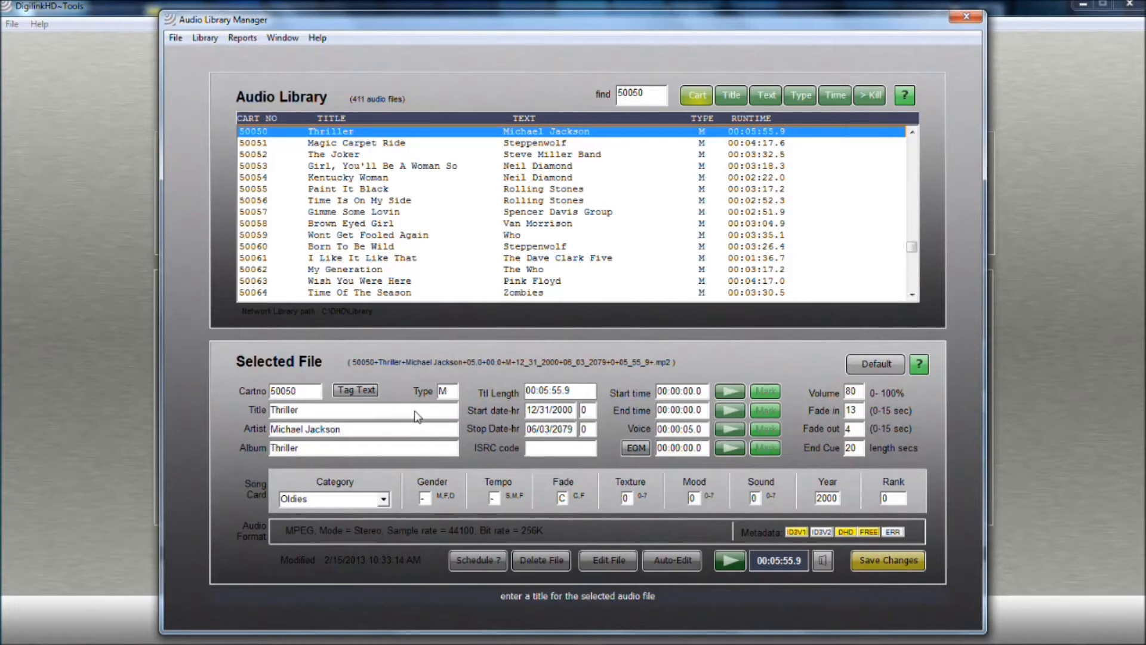
# Paste the album description into the Thriller file's tagged text and save it
pyautogui.click(365, 389)
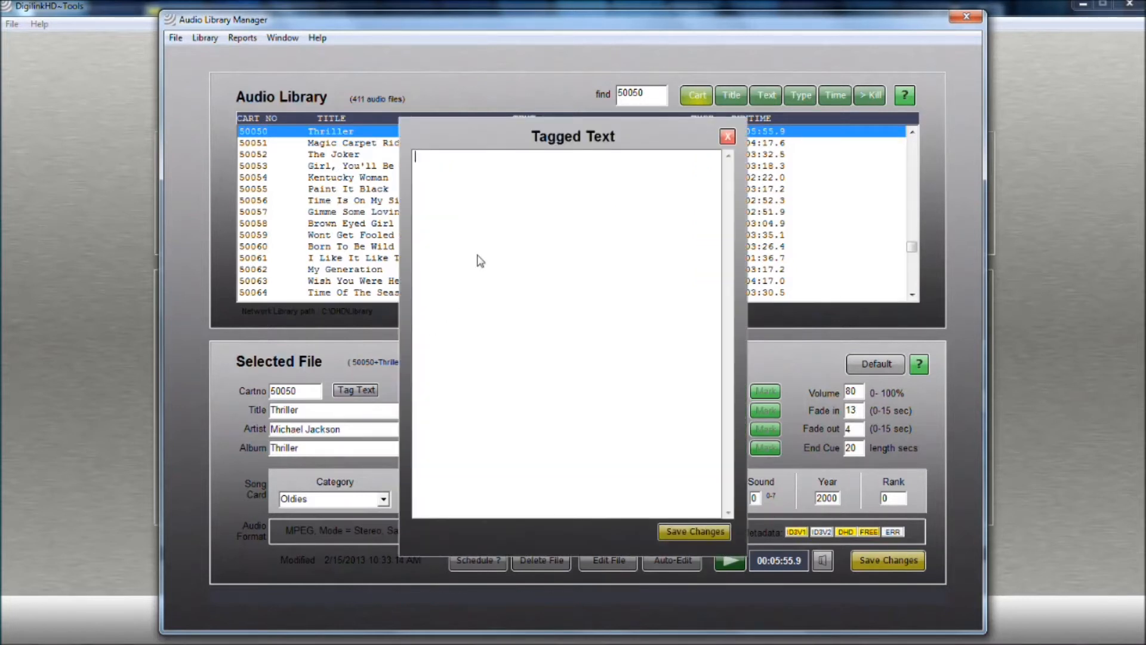
pyautogui.write("Thriller is the sixth studio album by American recording artist Michael Jackson. It was released on November 30, 1982, by Epic Records as the follow-up to Jackson's critically and commercially successful 1979 album Off the Wall.")
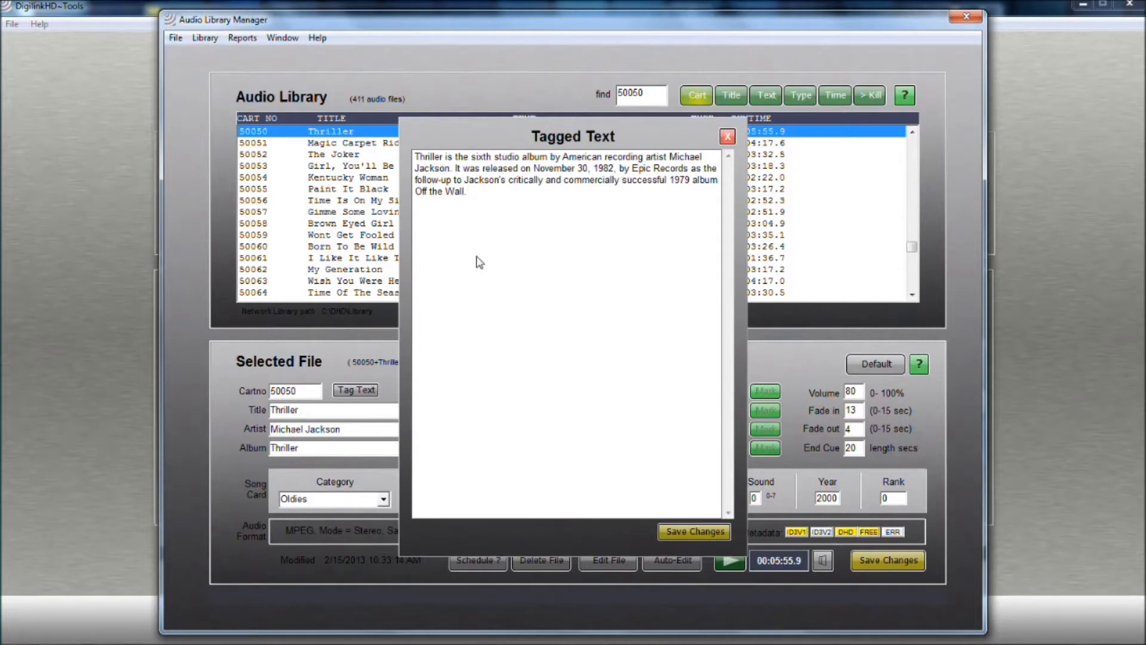
pyautogui.click(686, 533)
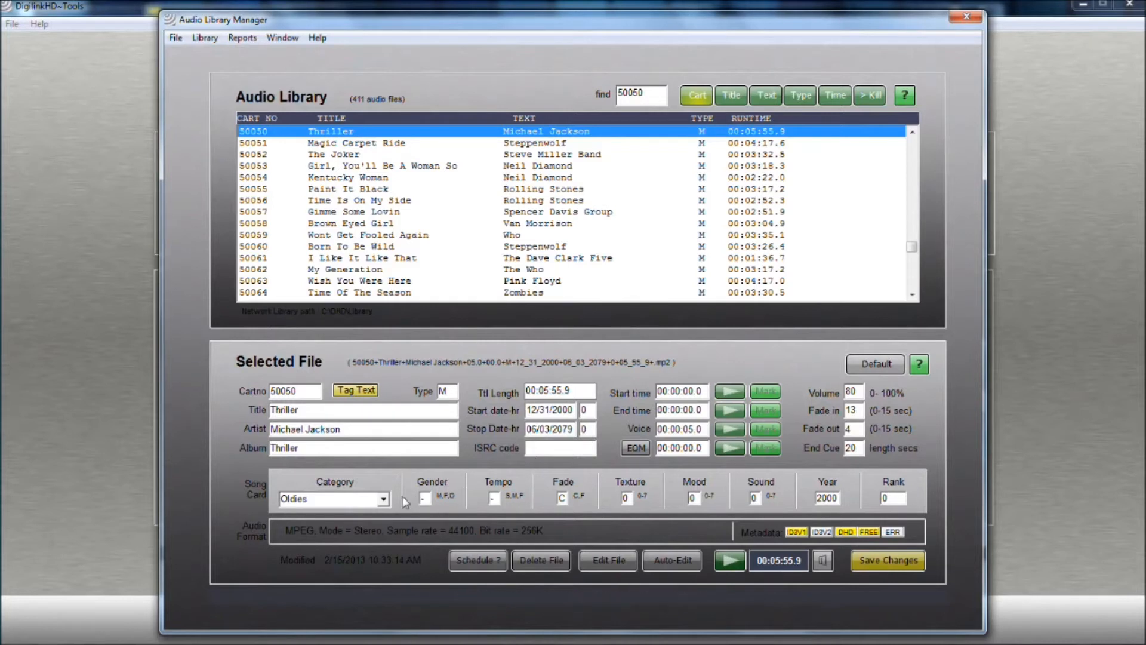
# Review the music category choices and reopen the tagged text to check the description
pyautogui.click(383, 499)
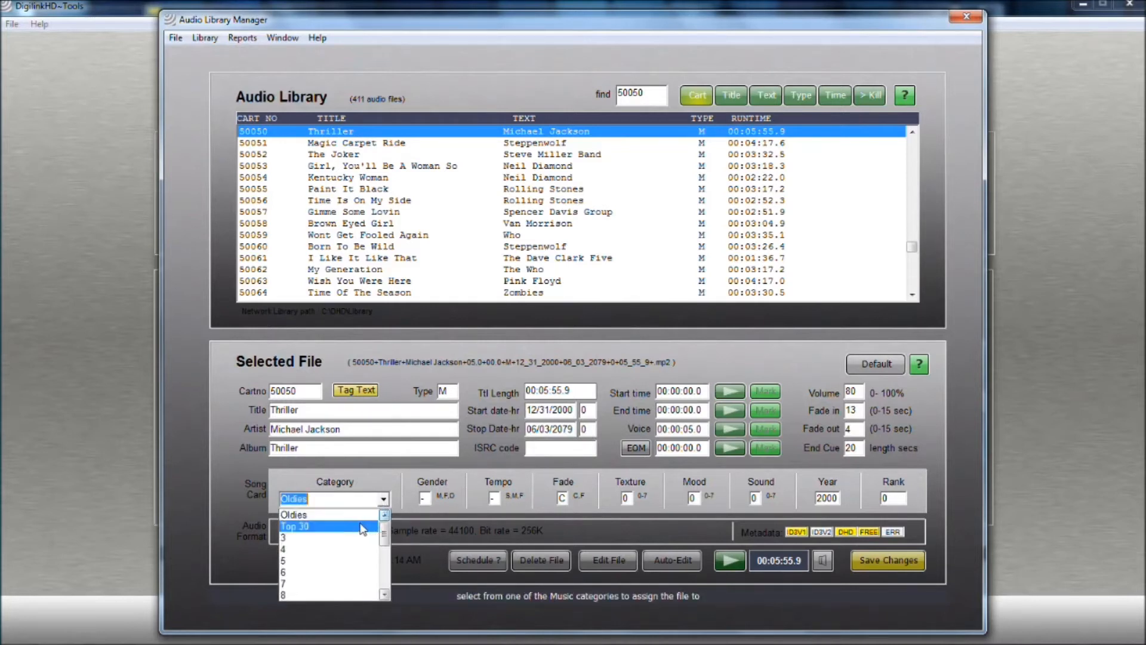
pyautogui.click(364, 515)
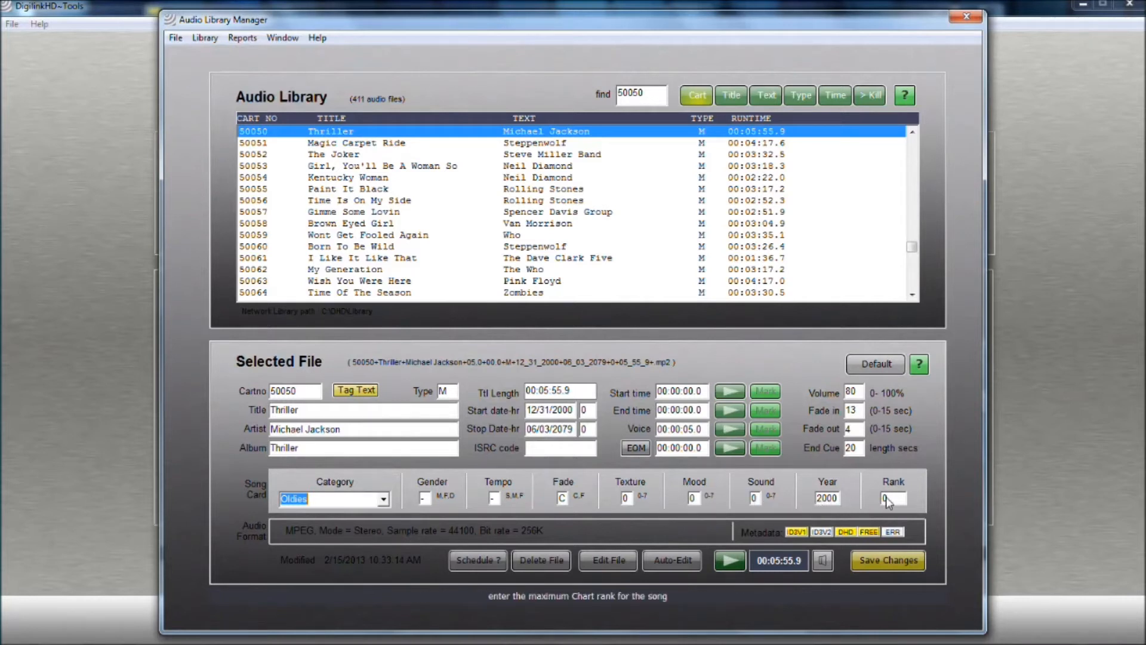
pyautogui.click(356, 391)
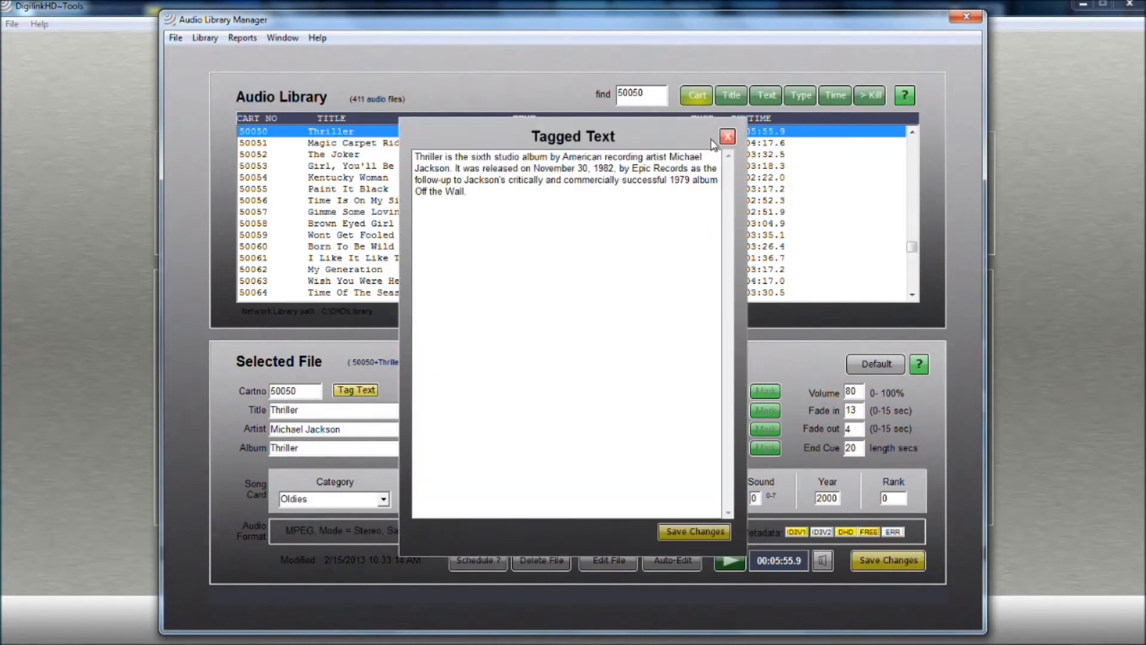
pyautogui.click(728, 137)
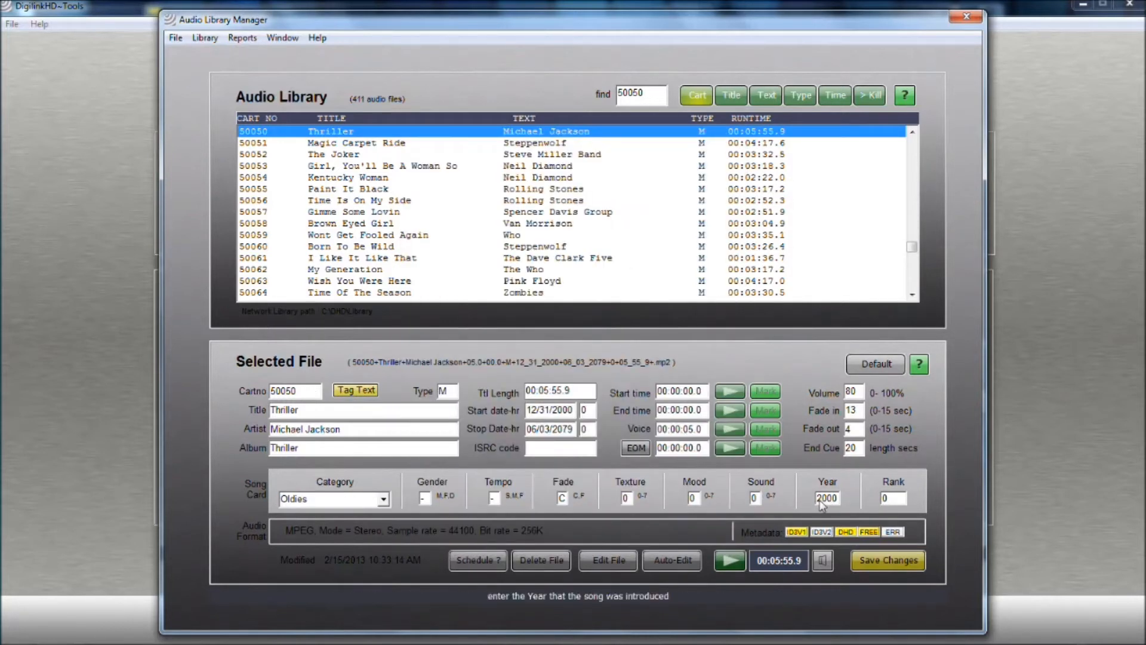
# Set the song's year to 1982 and save the changes
pyautogui.moveTo(818, 499); pyautogui.dragTo(843, 499)
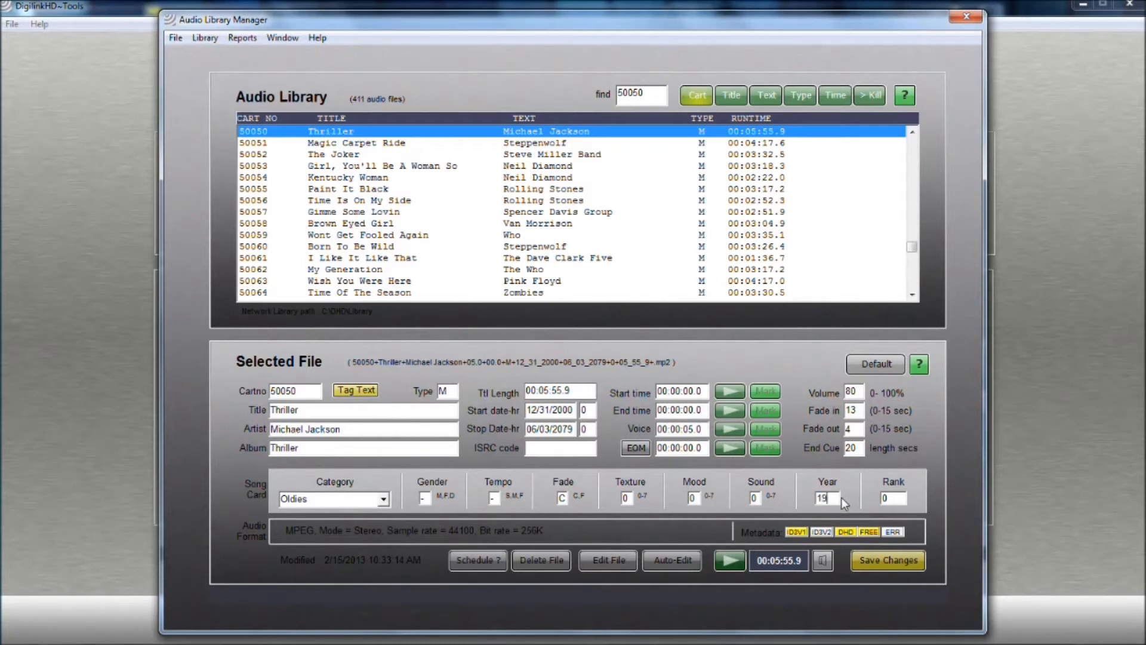
pyautogui.click(897, 559)
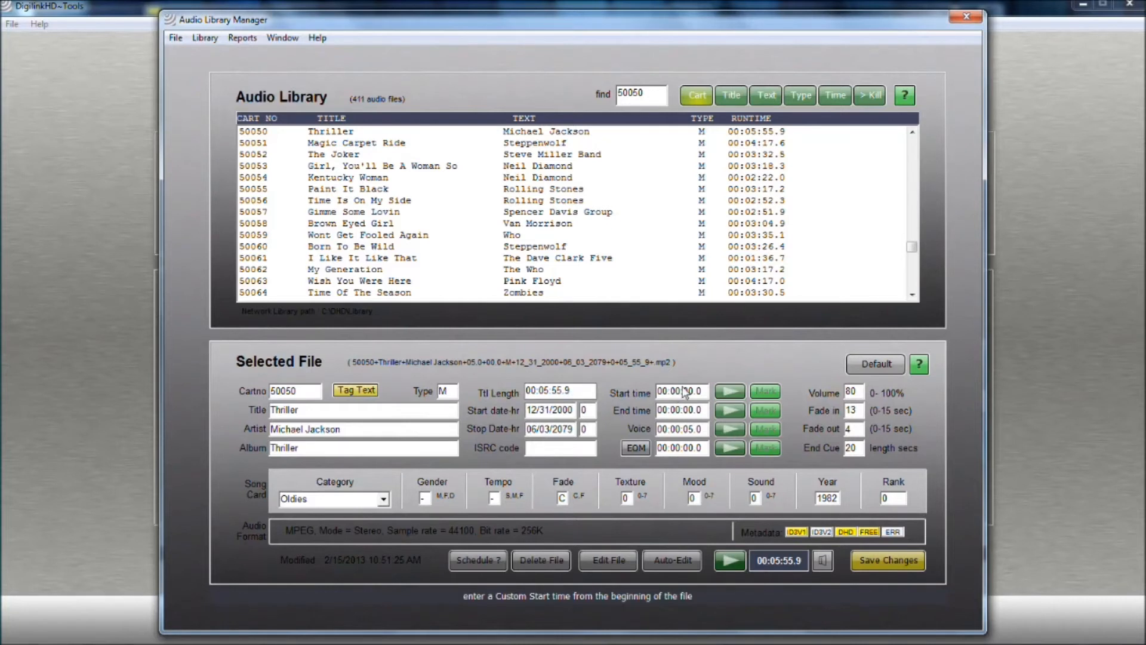
# Play the file and mark custom start and end times
pyautogui.click(730, 393)
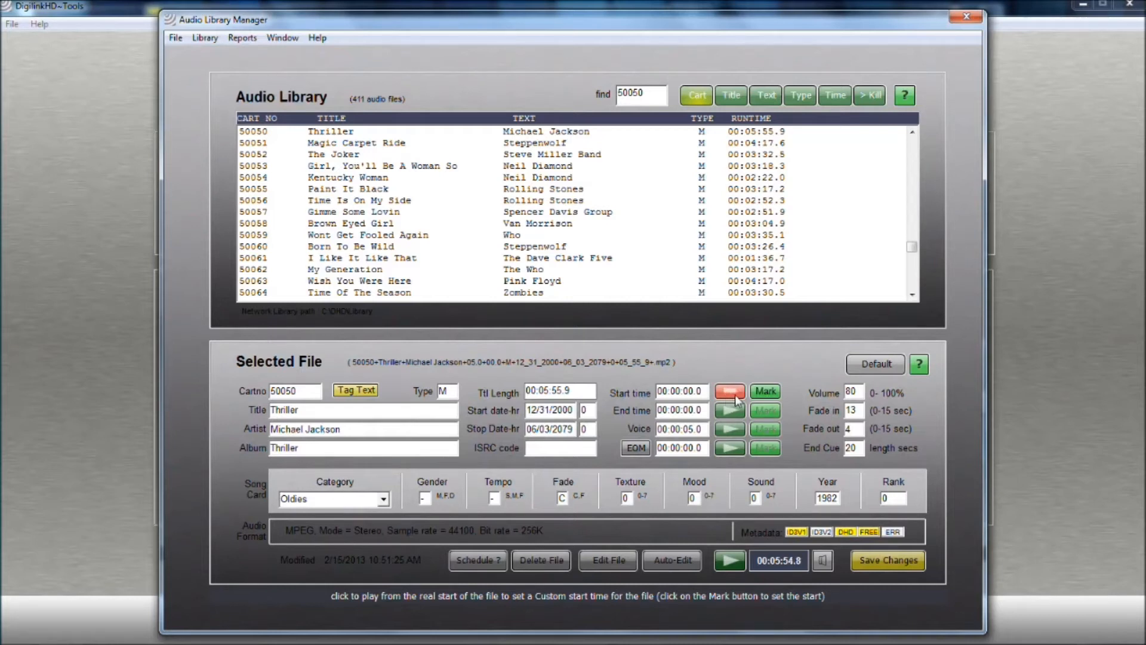
pyautogui.click(766, 394)
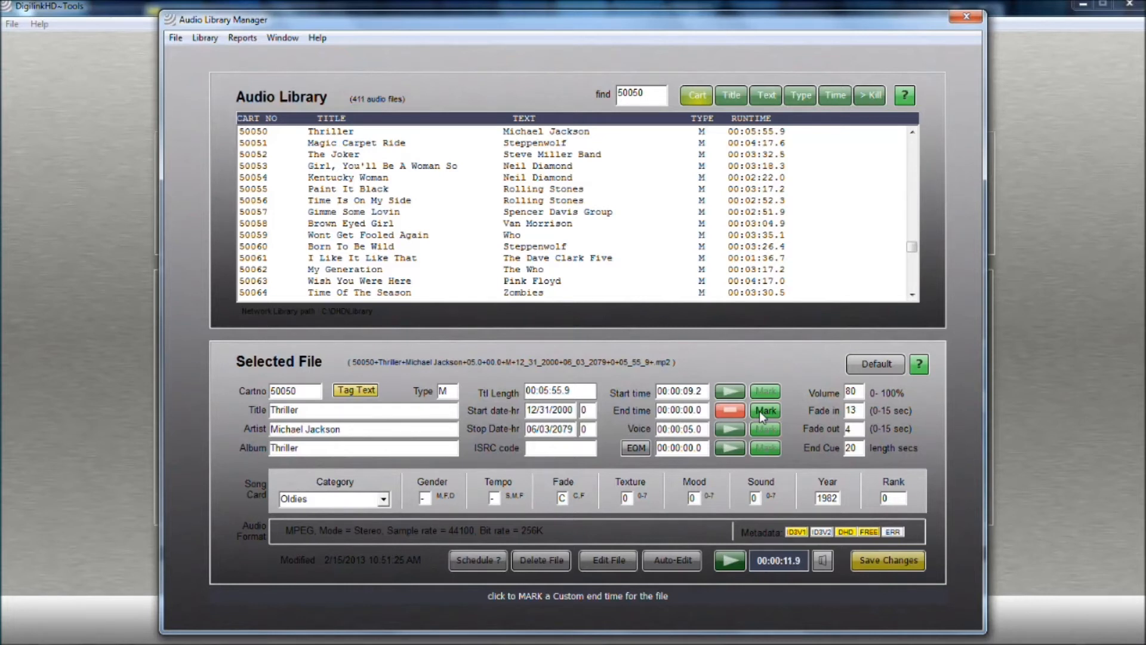
pyautogui.click(760, 411)
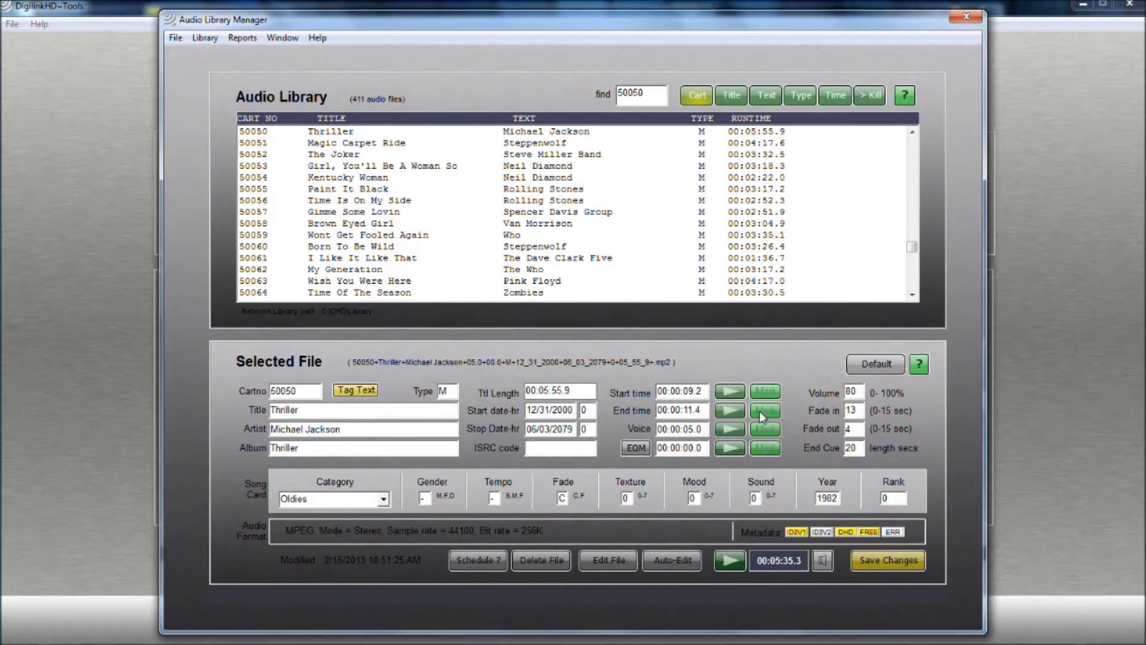
# Revert the file to its last saved data
pyautogui.click(857, 363)
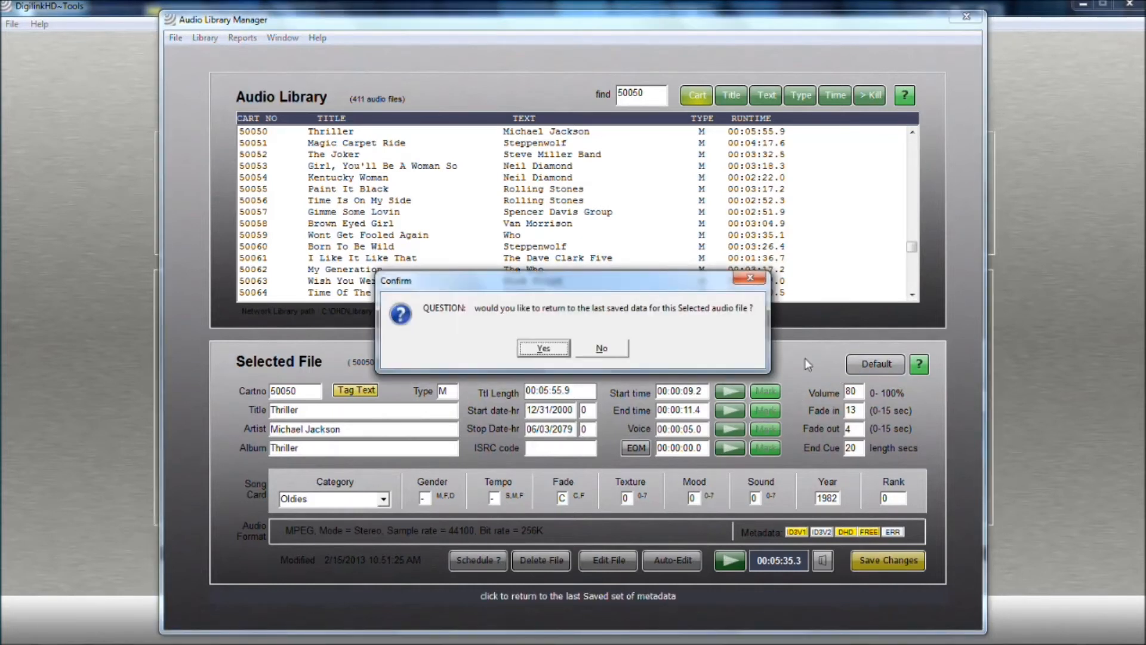
pyautogui.click(557, 350)
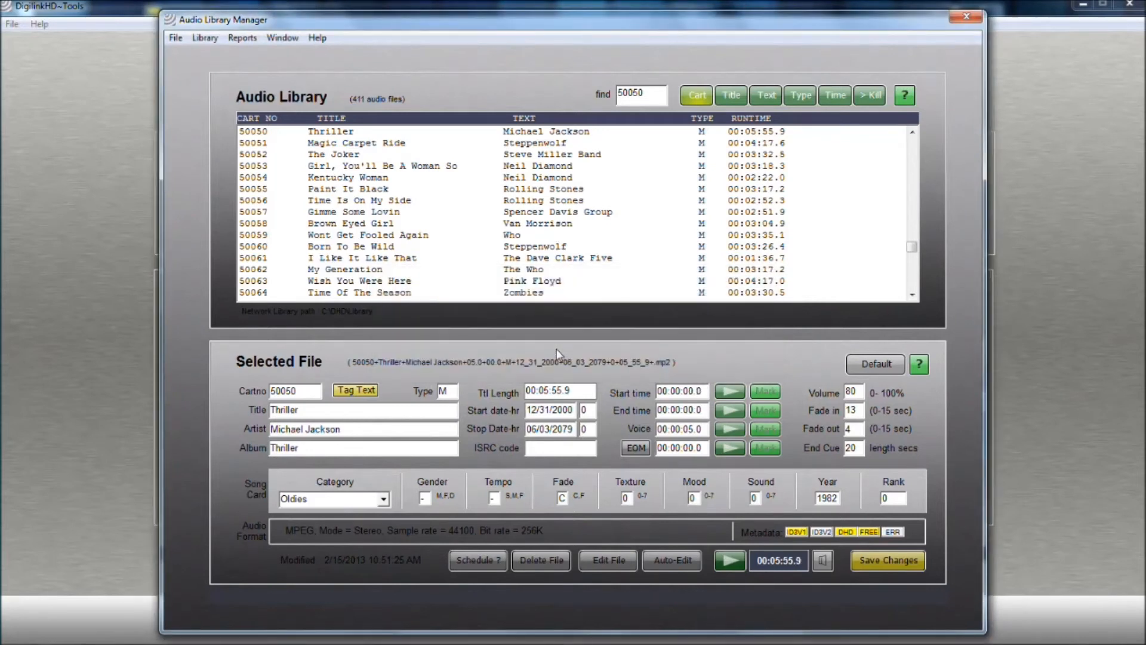
# Play the file and mark the vocal start time and the EOM time
pyautogui.click(732, 430)
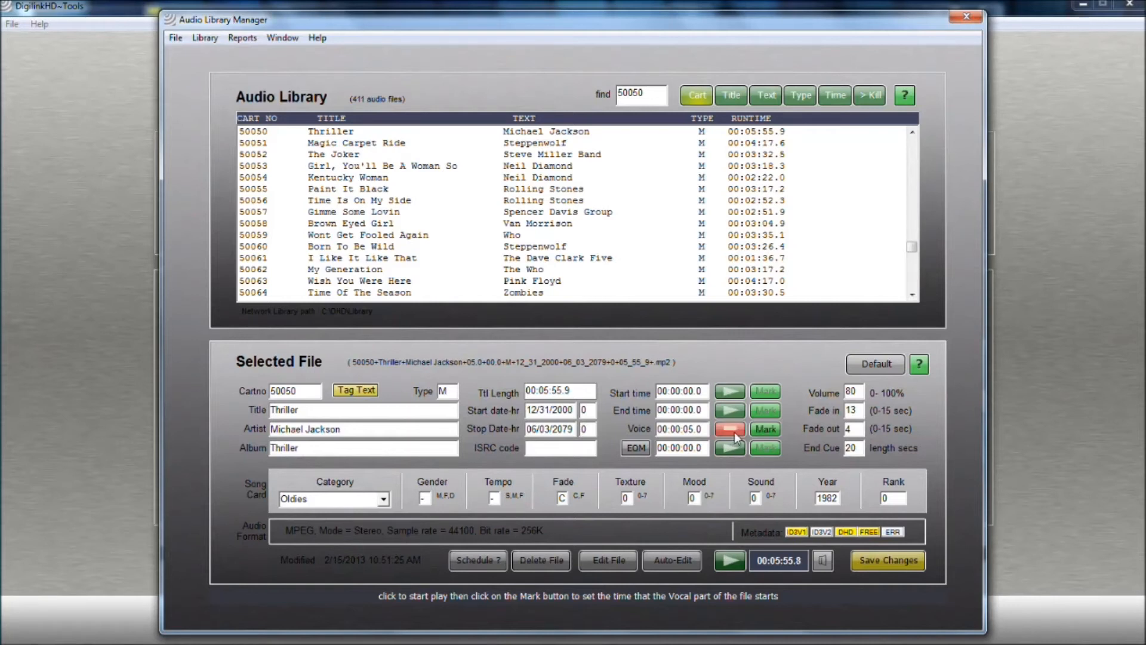
pyautogui.click(764, 430)
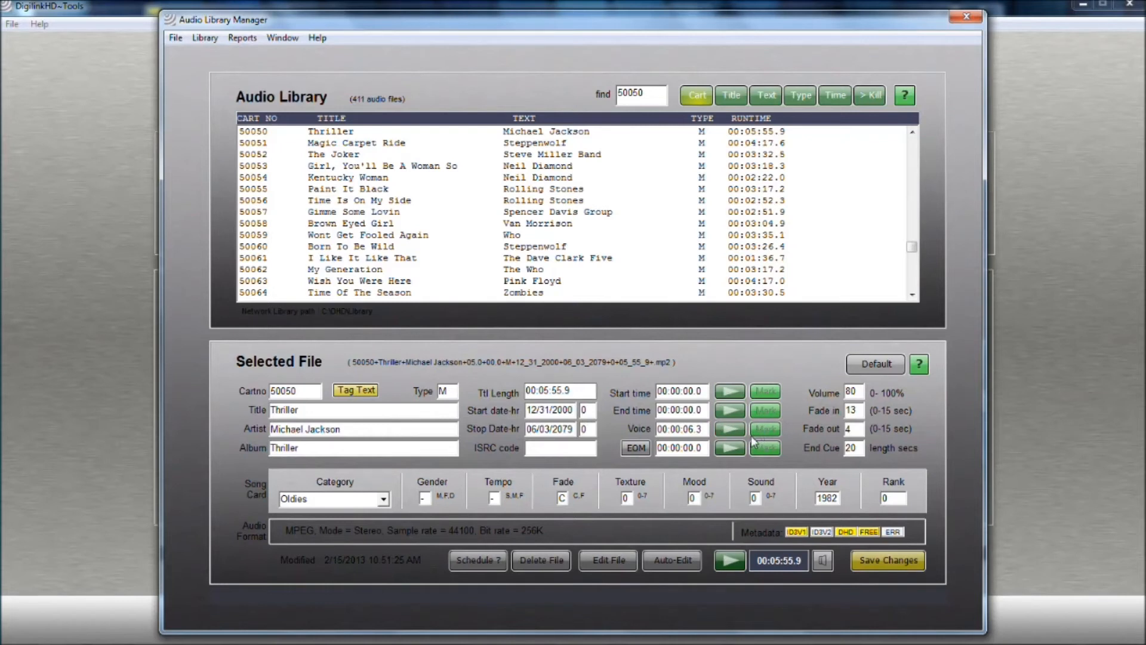
pyautogui.click(730, 447)
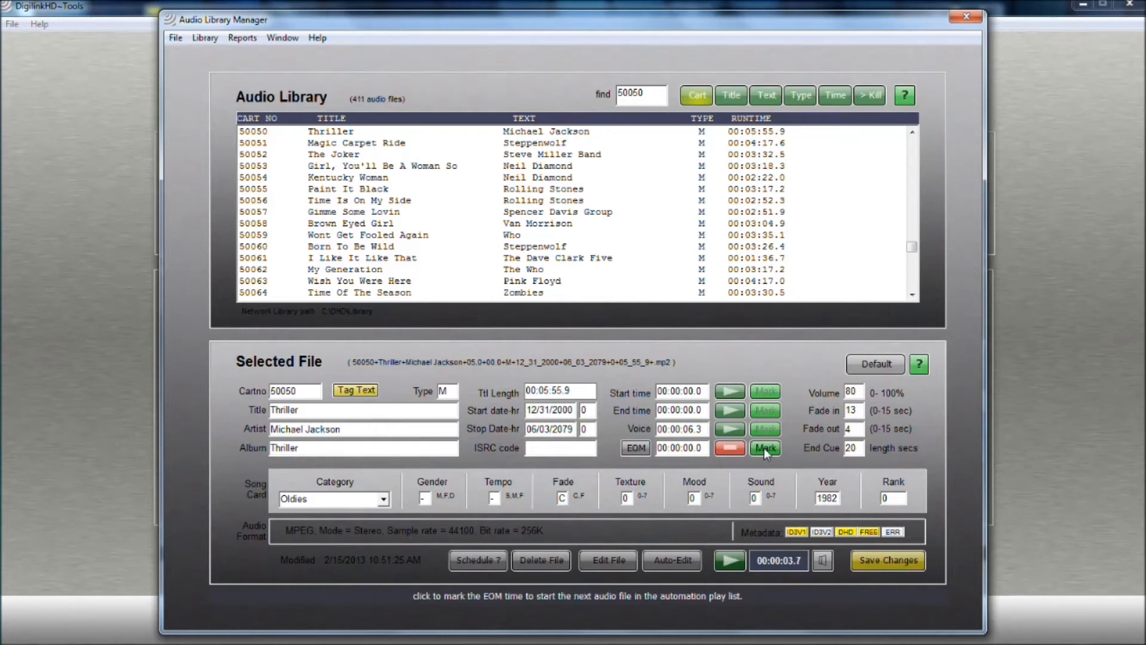
pyautogui.click(764, 448)
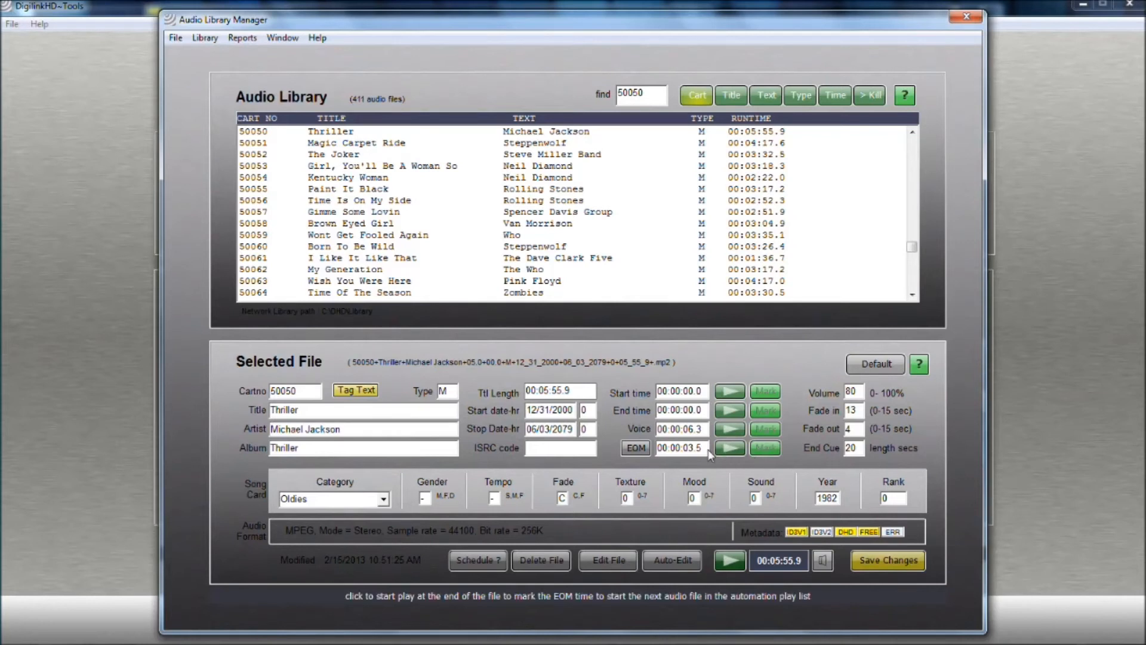
# Try to auto-search the EOM time and dismiss the message
pyautogui.click(645, 453)
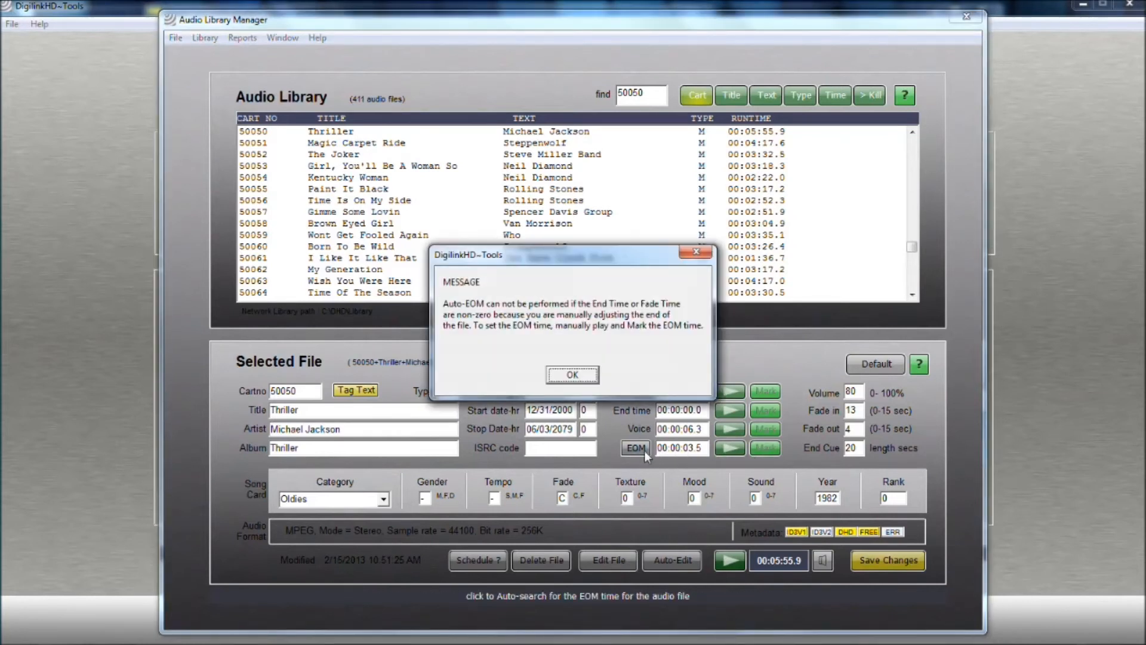
pyautogui.click(588, 379)
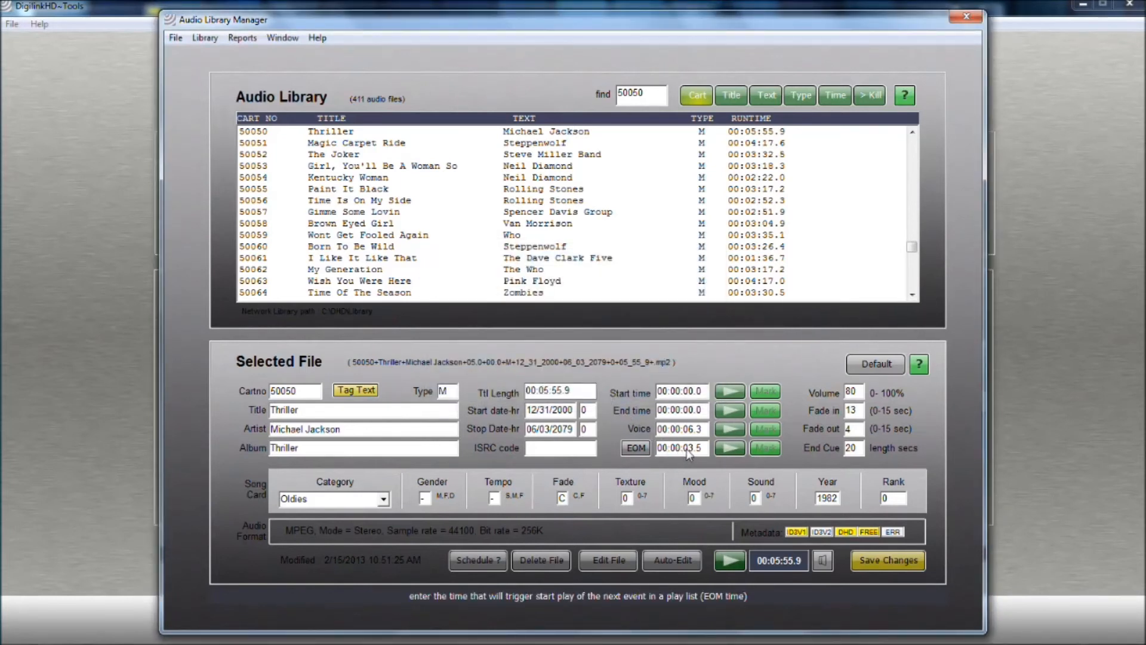
# Set volume to 100, fade in to 5 and fade out to 0 seconds, then save the changes
pyautogui.doubleClick(848, 395)
pyautogui.write('100')
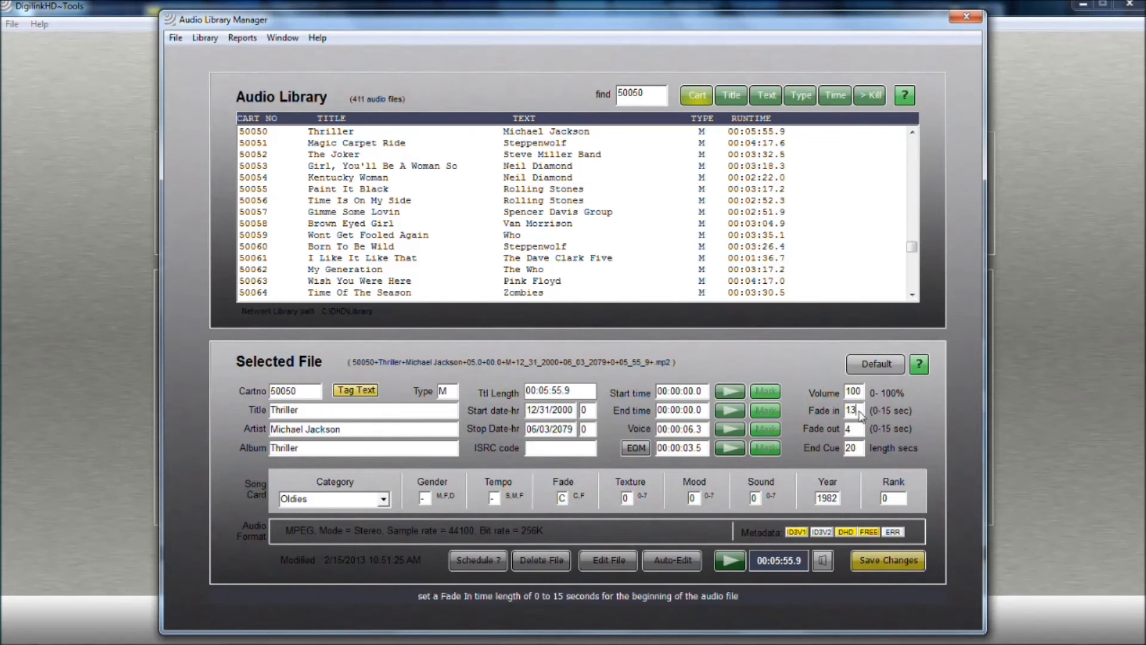
pyautogui.doubleClick(853, 411)
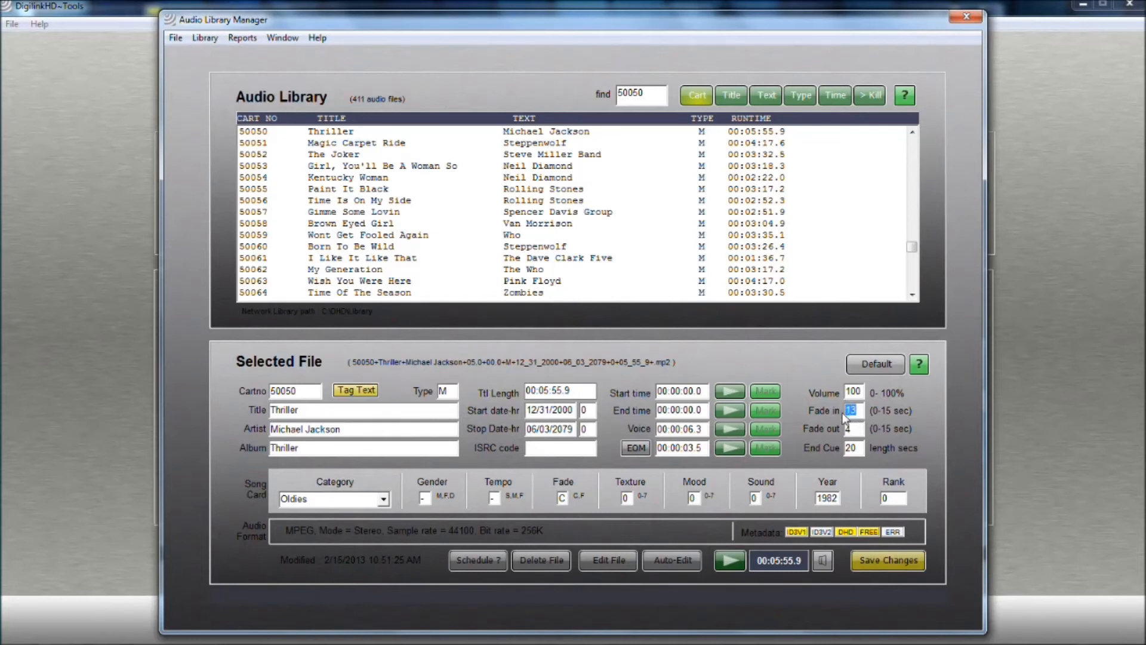
pyautogui.write('5')
pyautogui.doubleClick(848, 430)
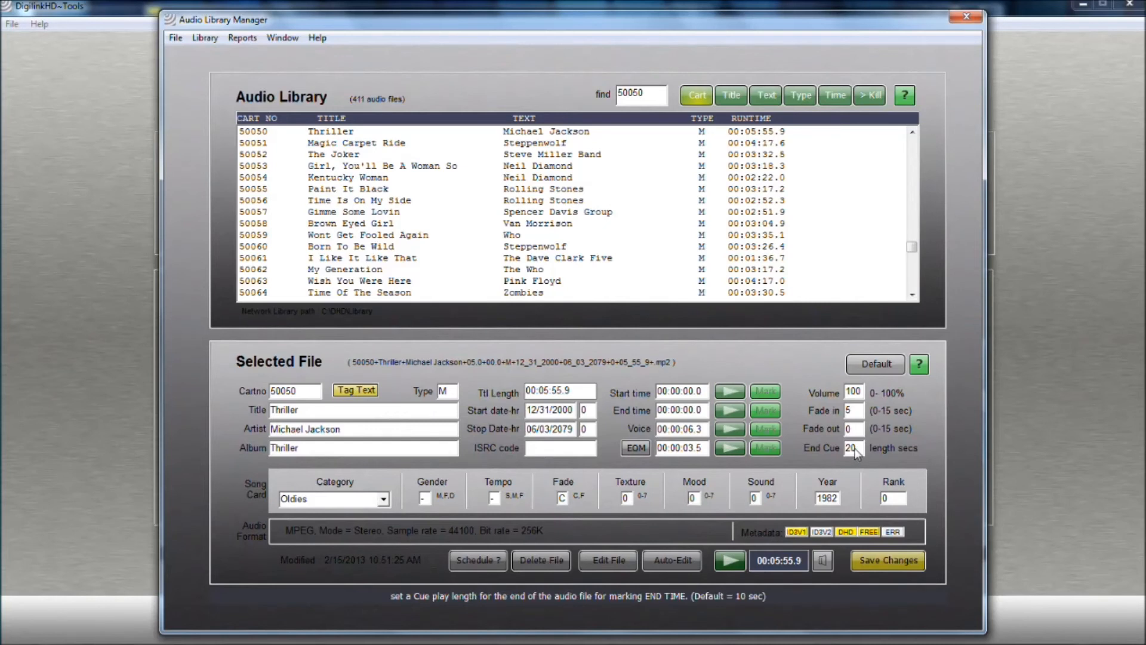
pyautogui.doubleClick(852, 452)
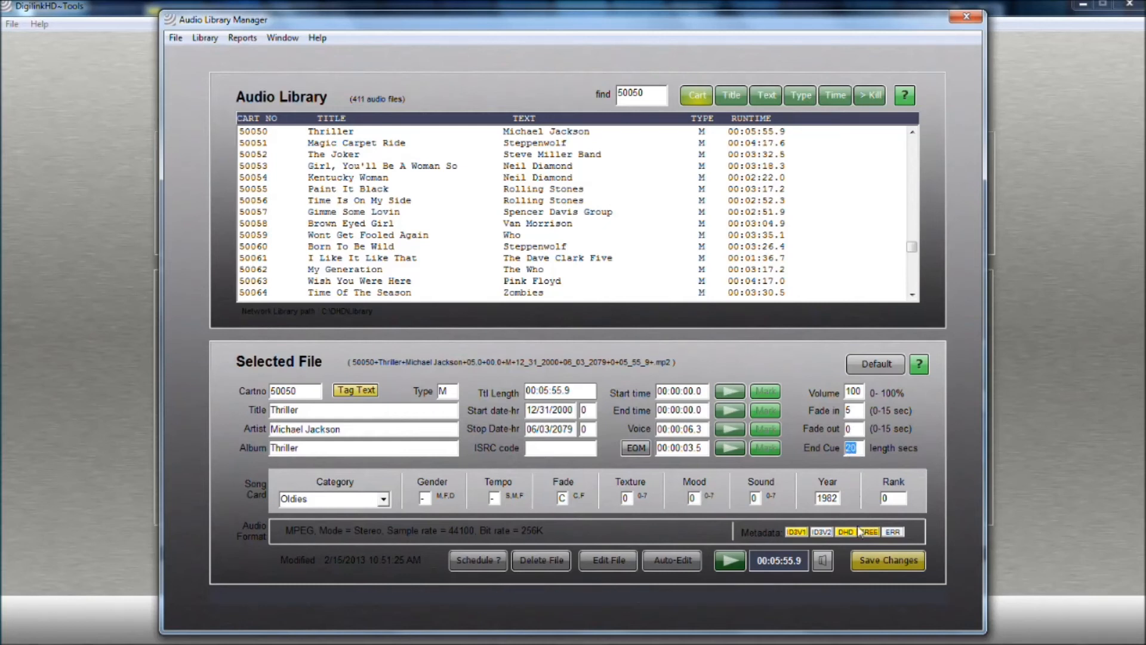
pyautogui.click(865, 562)
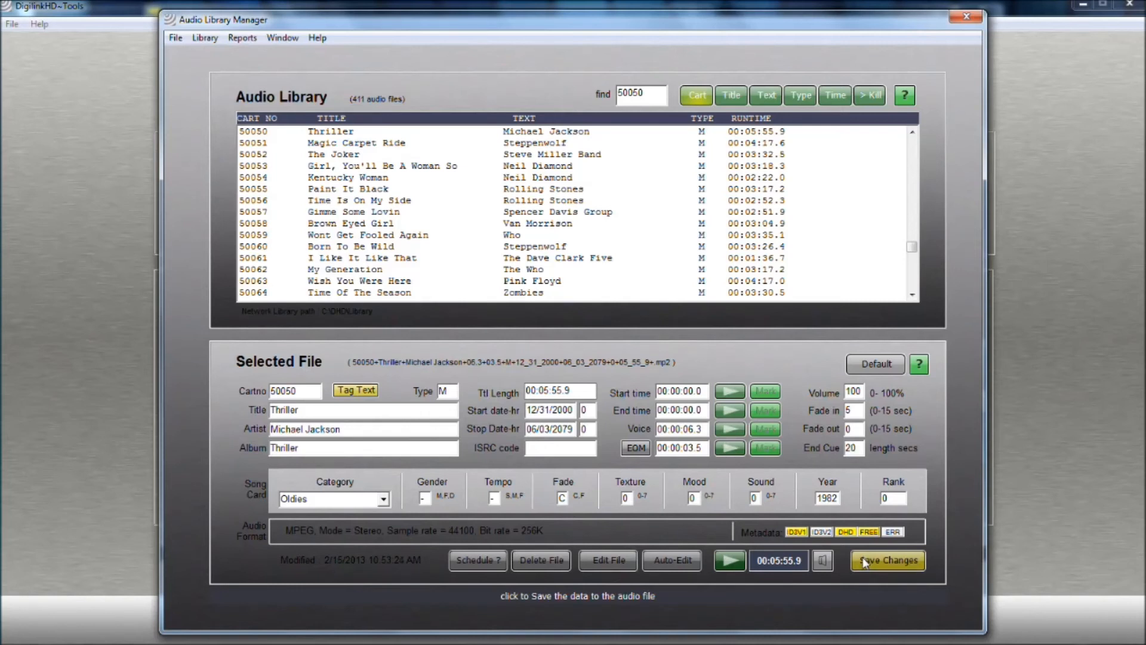
# Play the file and start Auto-Edit, declining the processing
pyautogui.click(730, 560)
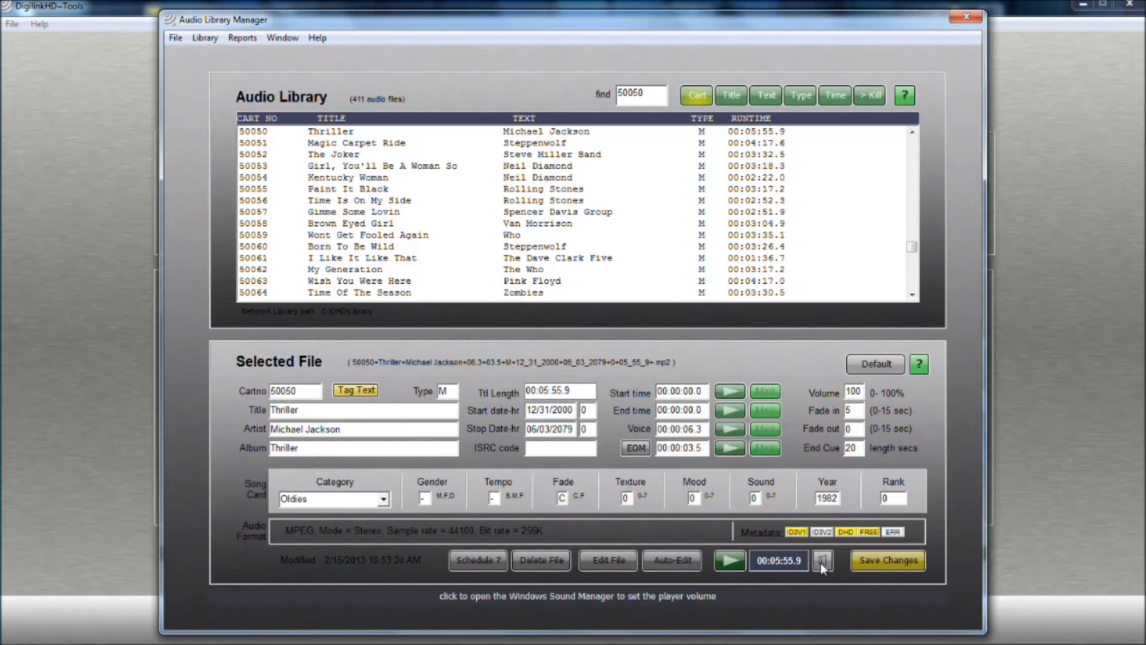
pyautogui.click(689, 557)
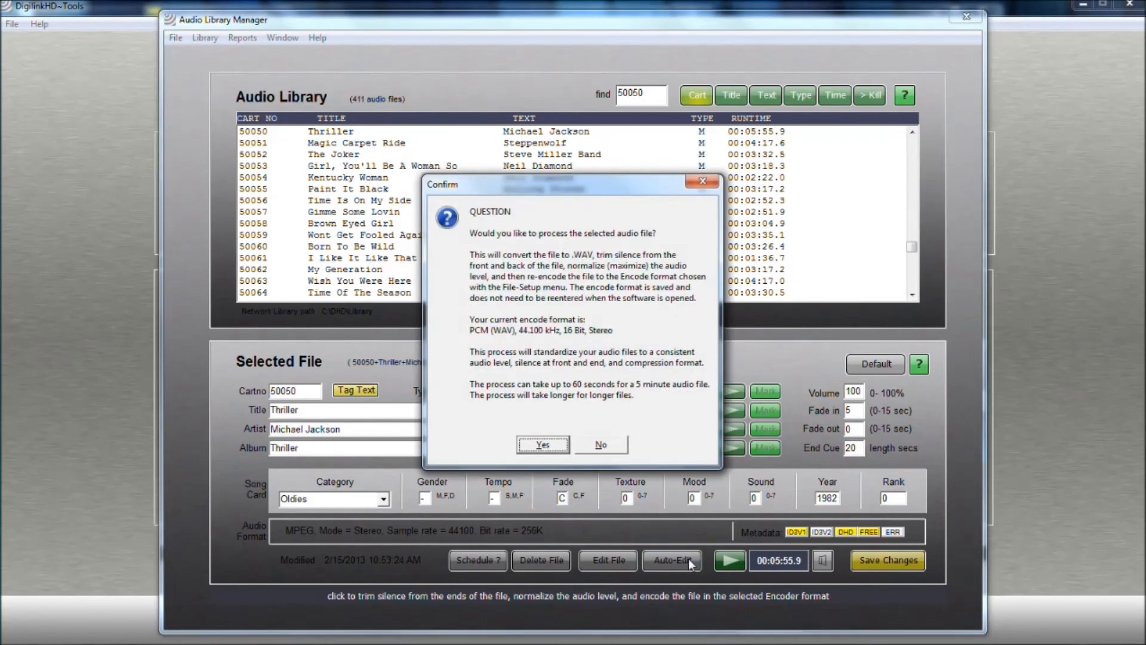
pyautogui.click(619, 449)
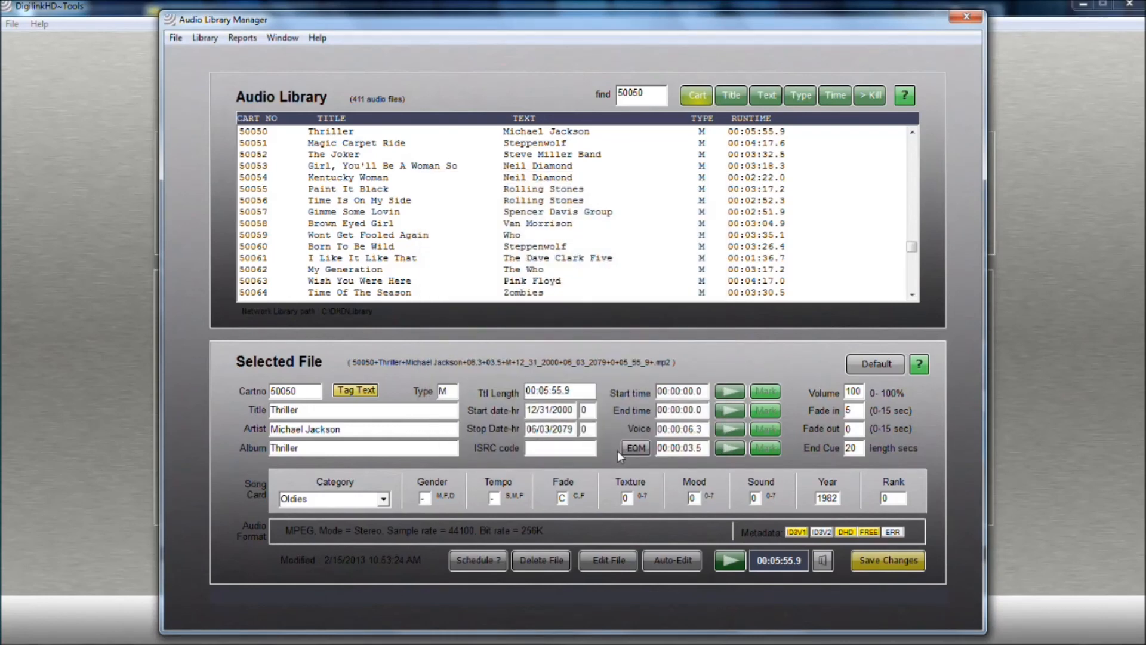
# Open the selected file in the file editor and close it
pyautogui.click(622, 562)
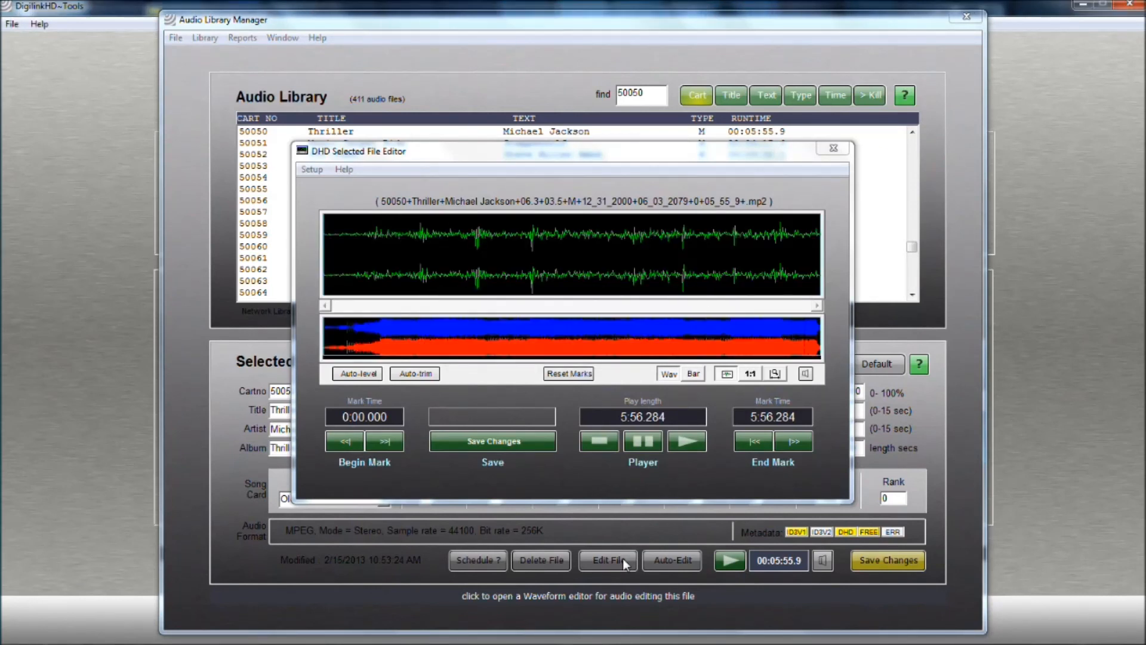
pyautogui.click(834, 148)
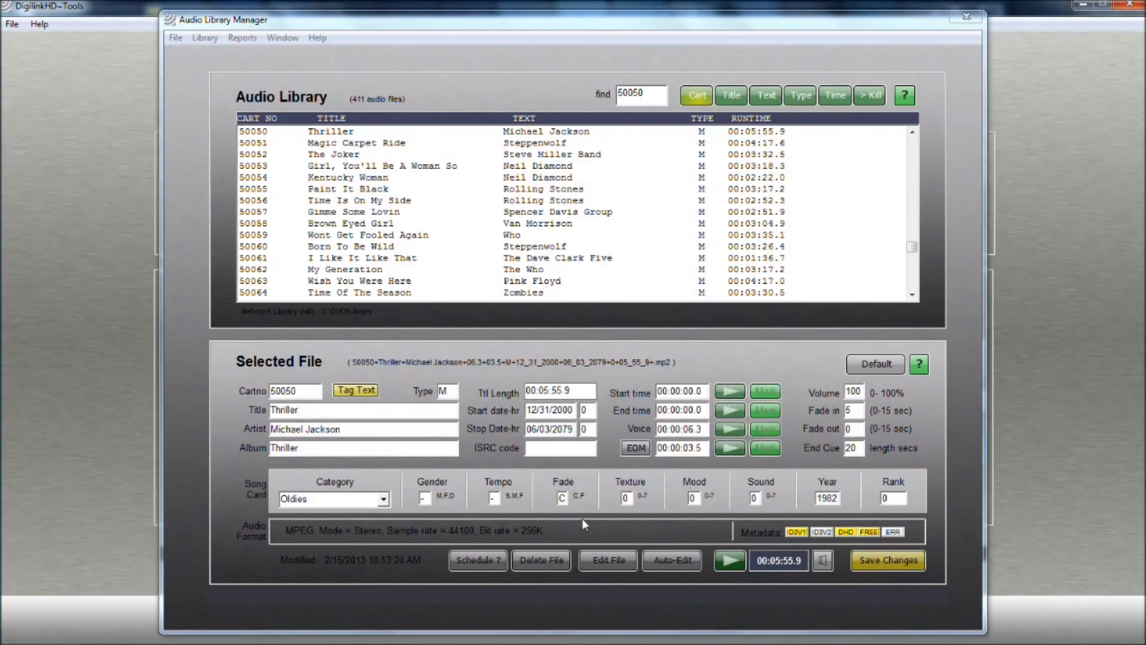